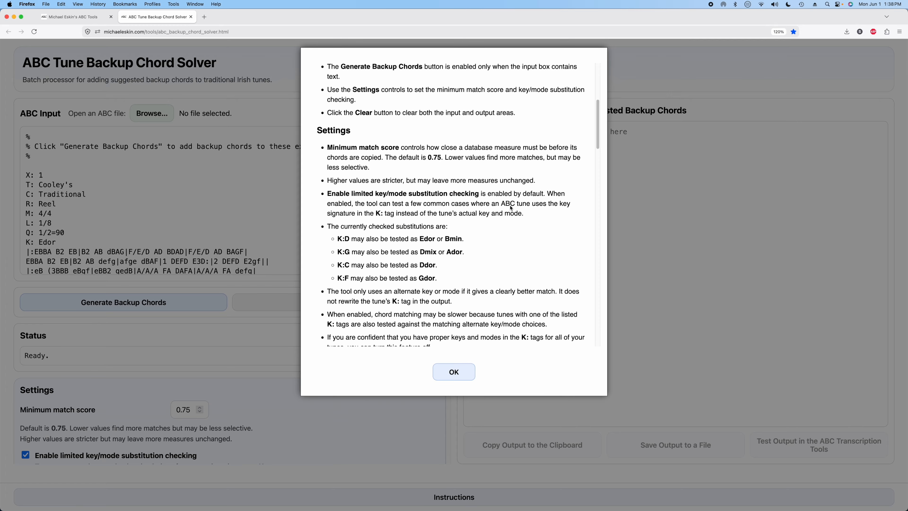
Step: Read through the instructions and close the instructions dialog
scroll(503, 236, up, 20)
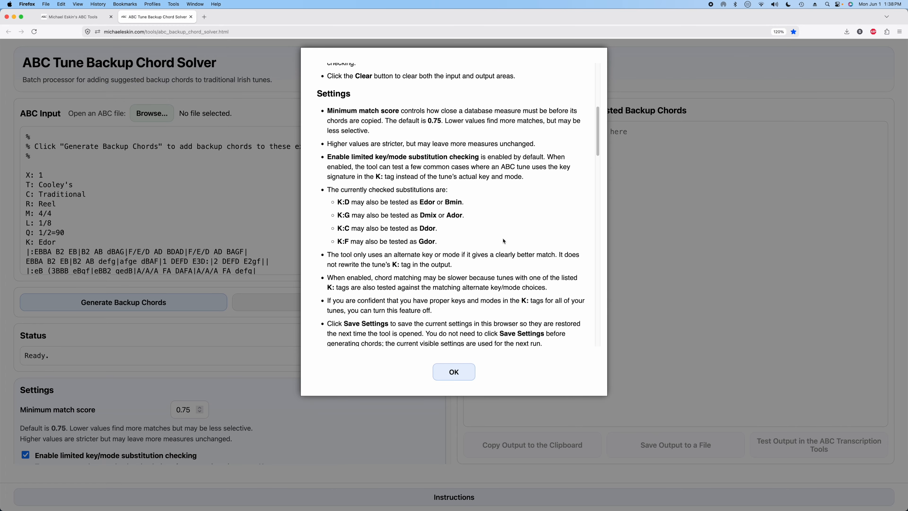
click(456, 373)
click(201, 197)
scroll(211, 195, down, 5)
scroll(217, 192, up, 4)
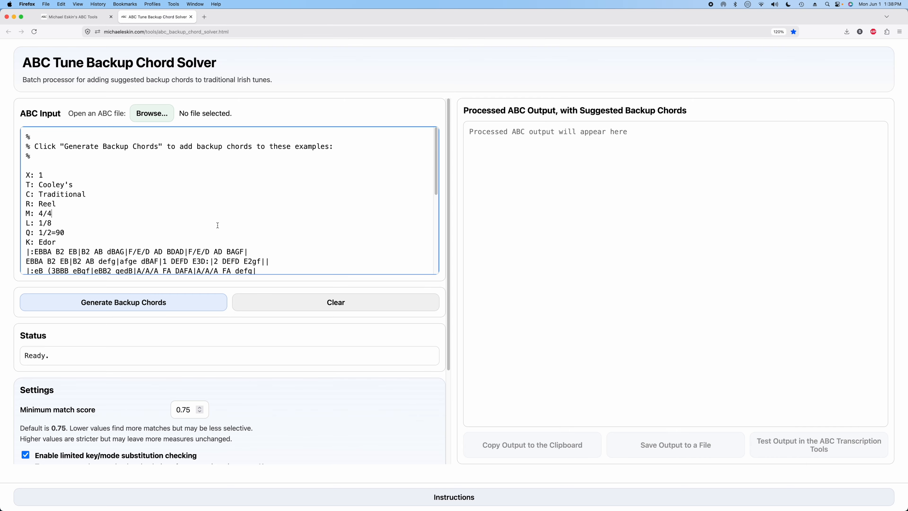
Step: Open the file a_dozen_lovely_waltzes.abc as ABC input and scroll through its tunes
click(155, 120)
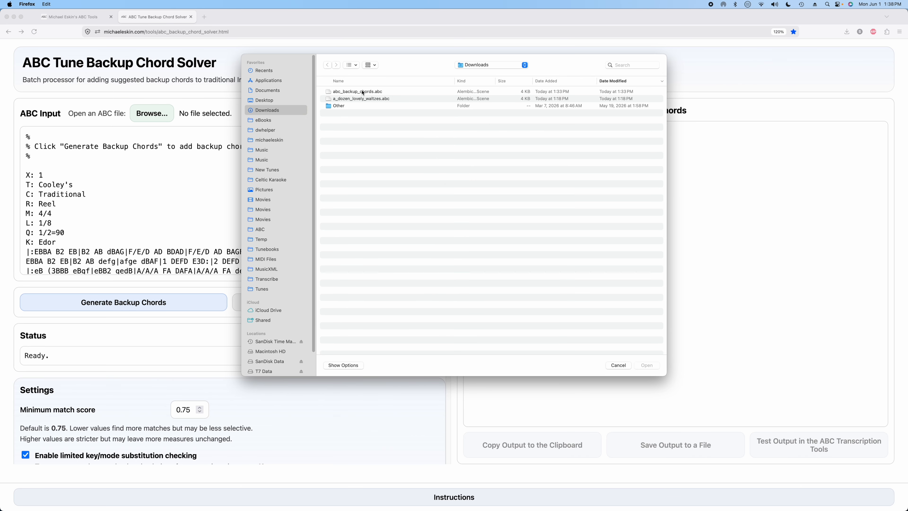
double_click(360, 100)
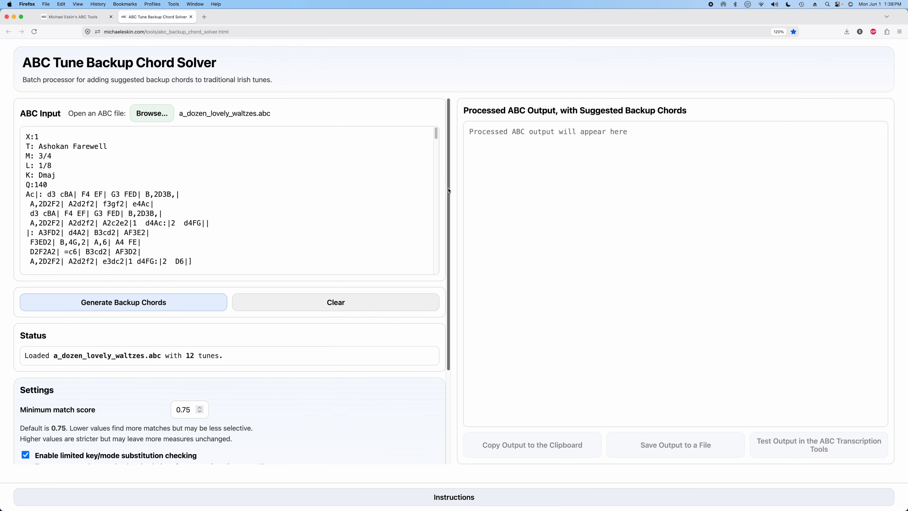
scroll(232, 199, down, 3)
scroll(197, 206, up, 3)
scroll(113, 210, down, 10)
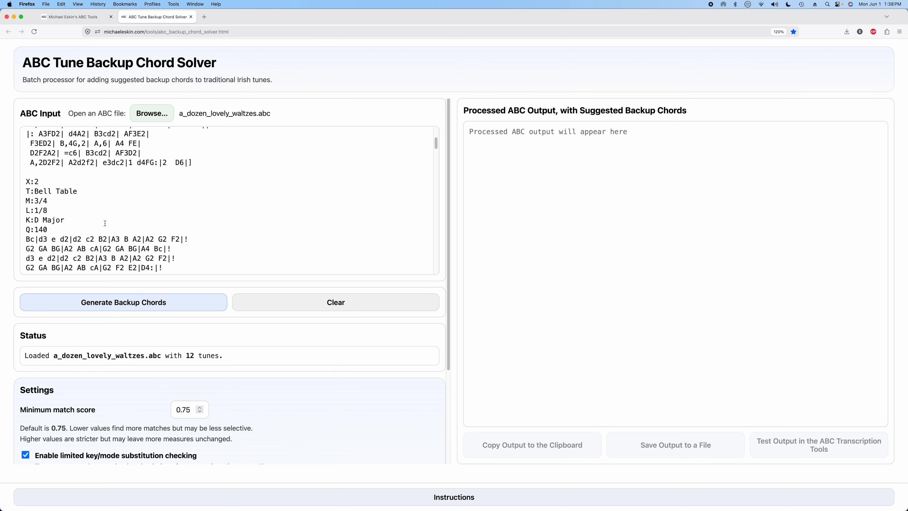
scroll(123, 246, down, 2)
scroll(122, 245, up, 12)
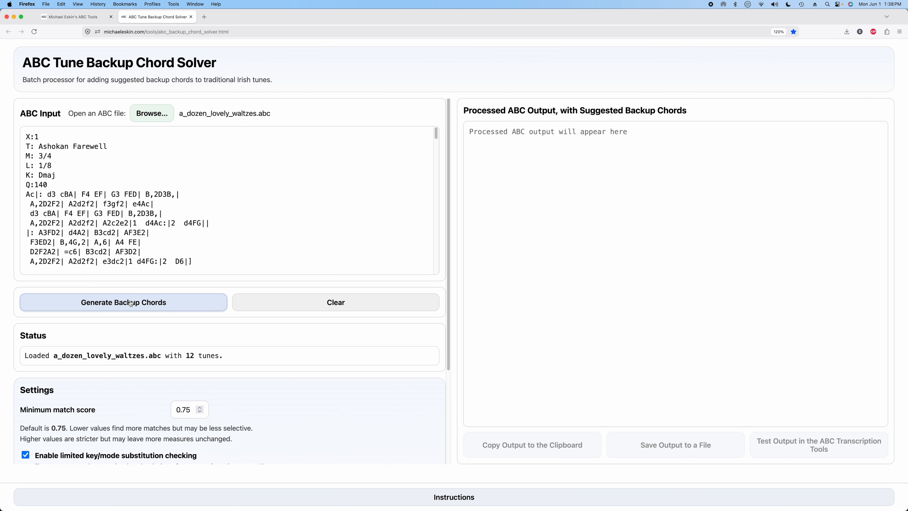
Step: Generate backup chords for the loaded tunes
click(155, 302)
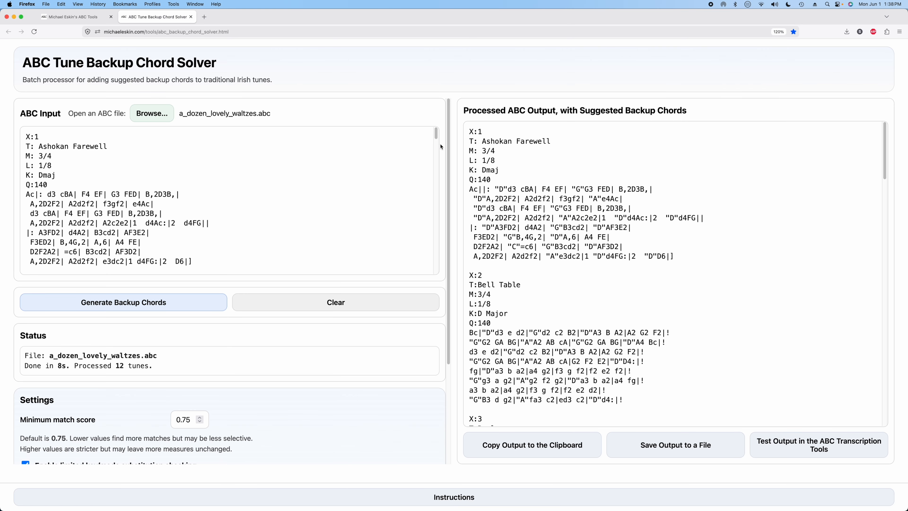
scroll(554, 215, down, 15)
scroll(556, 218, up, 15)
Step: Save the processed output to a file named waltzes_with_chords.abc
click(680, 442)
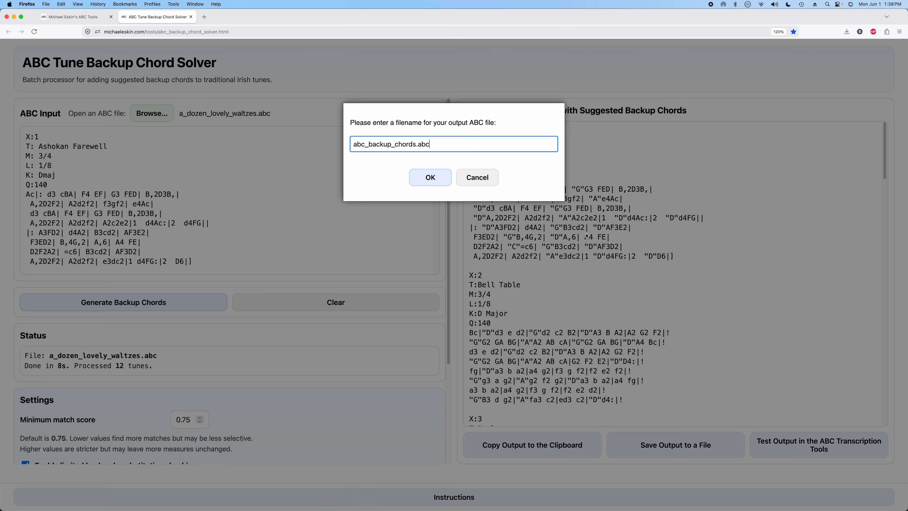
double_click(416, 145)
text(waltzes_with_chords)
key(Return)
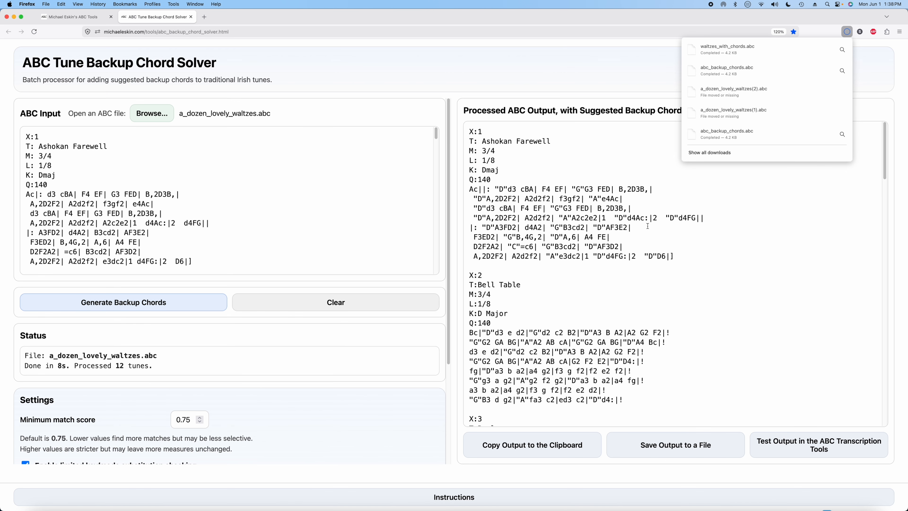
Step: Open the output in the ABC Transcription Tools, play the first tune, and close the player
click(744, 302)
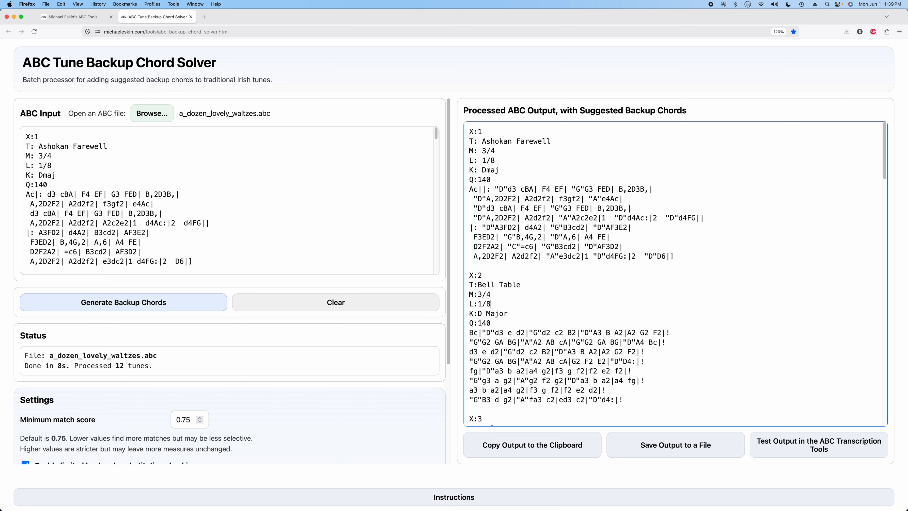
click(783, 442)
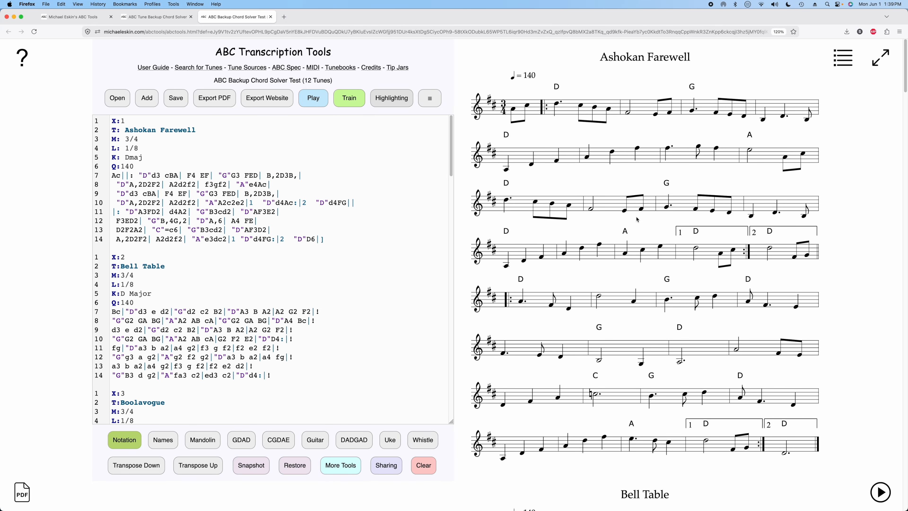
click(313, 97)
click(226, 425)
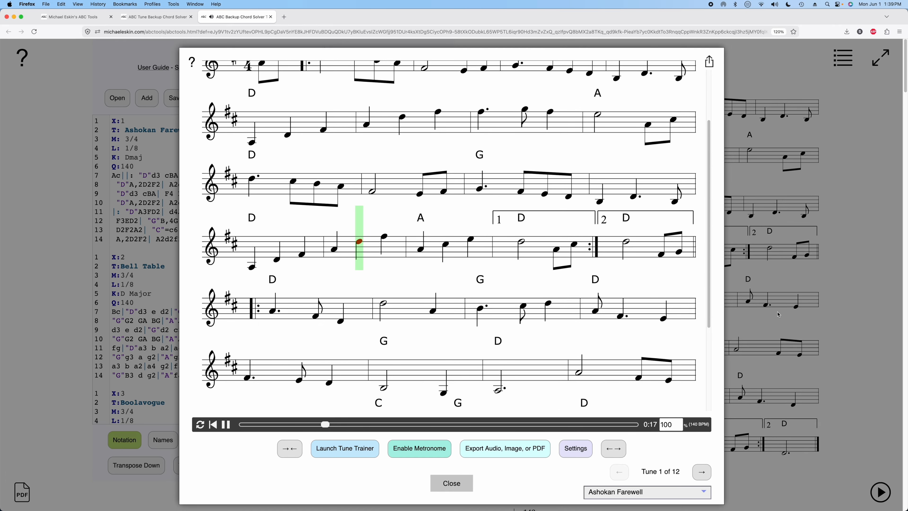
click(452, 484)
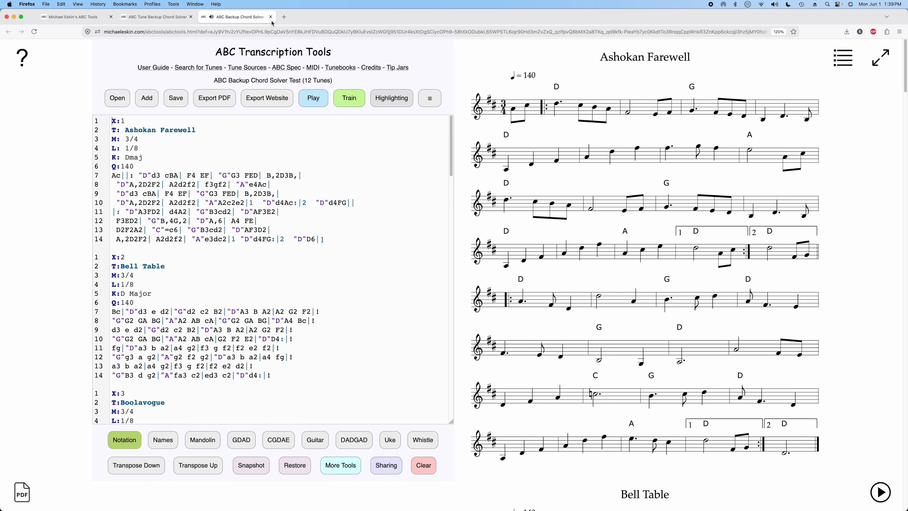
Step: Close the test tab and the chord solver tab
click(271, 17)
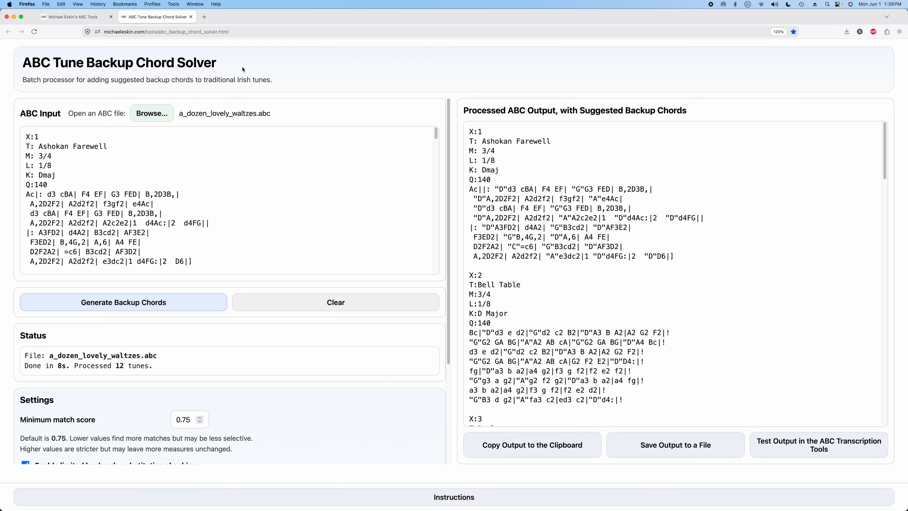
click(191, 17)
click(454, 296)
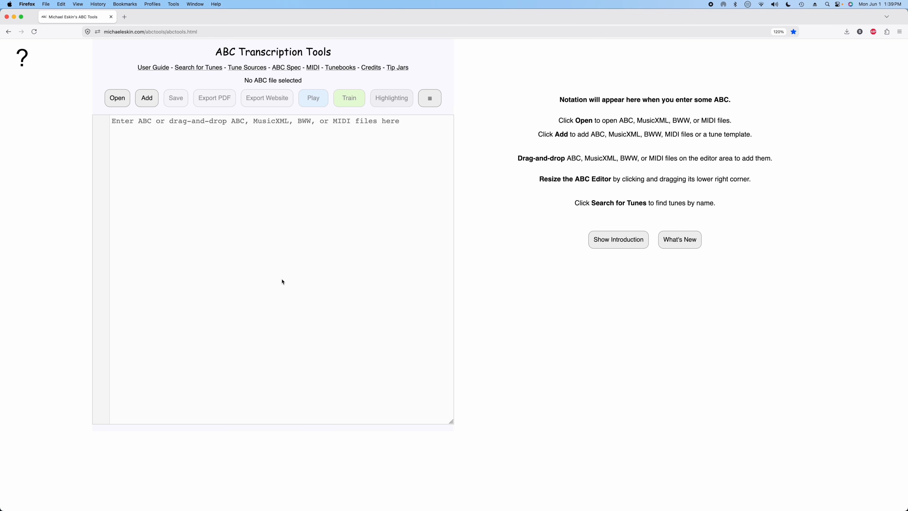
Step: Add the example tunes Cooley's (reel), The Kesh (jig) and Alexander's (hornpipe)
click(147, 97)
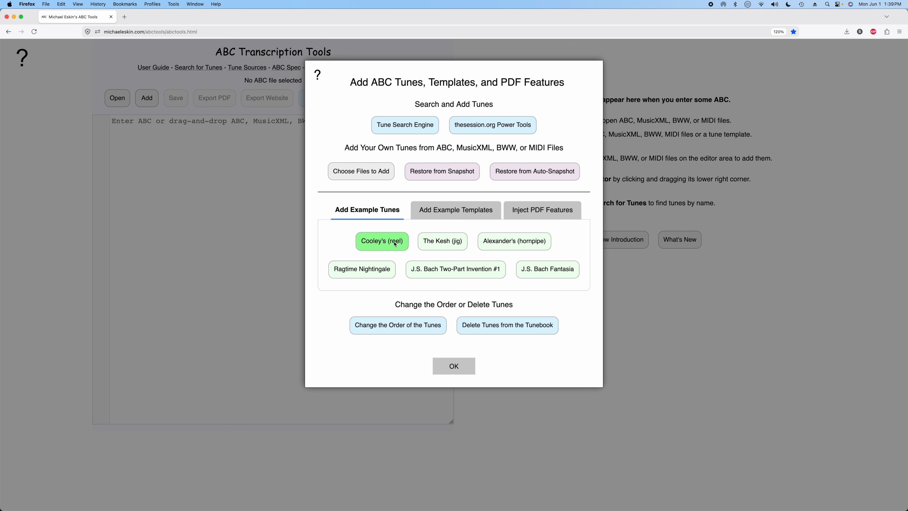
click(394, 243)
click(443, 242)
click(516, 246)
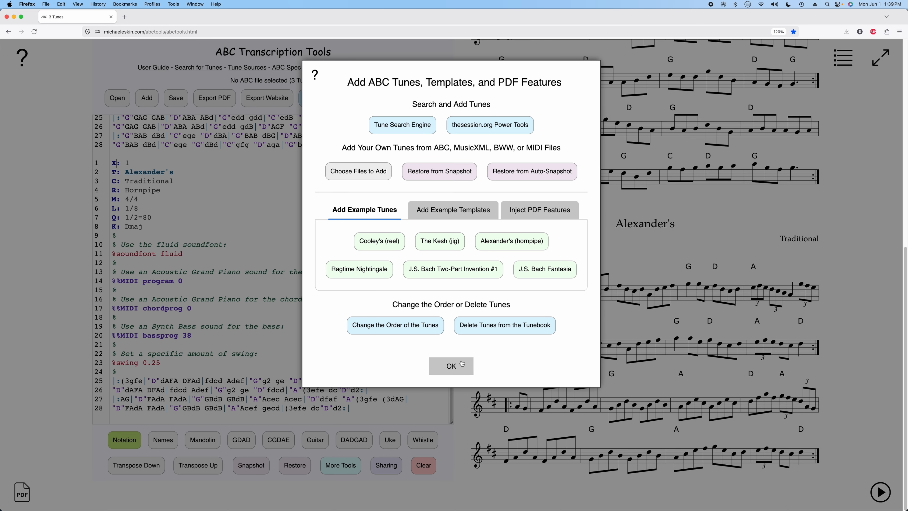
click(451, 366)
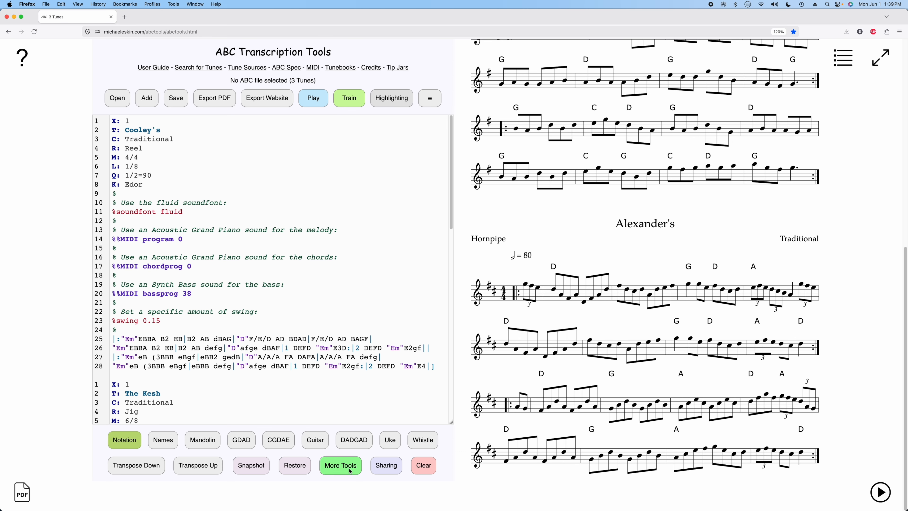
Step: Strip the chords from all tunes using More Tools
click(341, 465)
click(434, 163)
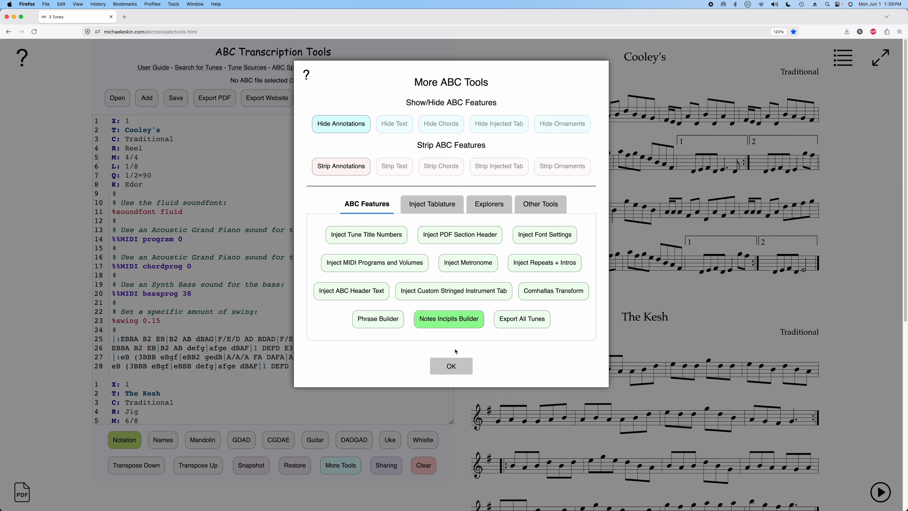
click(448, 367)
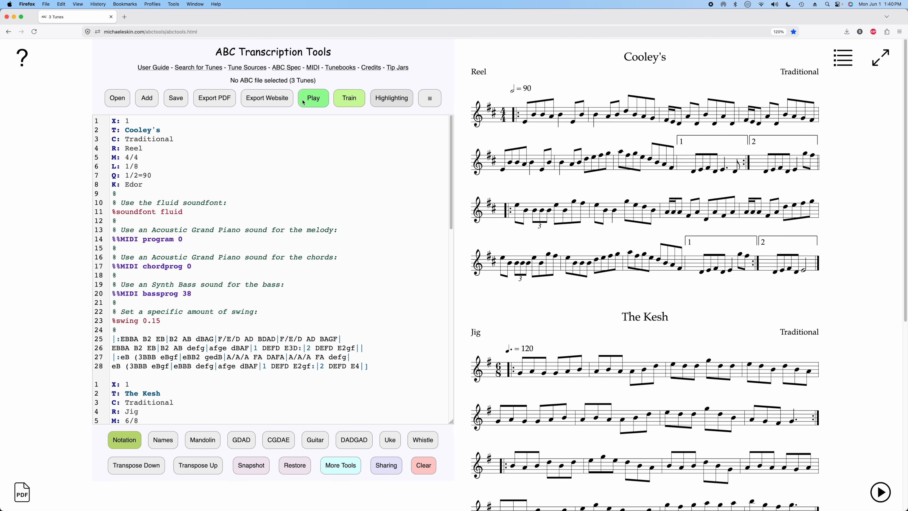
Step: Send the first tune from the player to the ABC Tune Backup Chord Solver
click(311, 101)
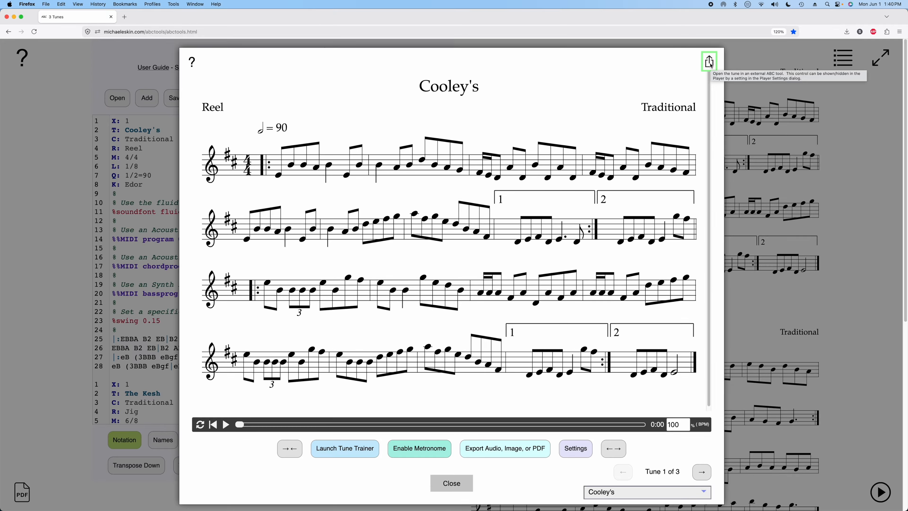
click(709, 64)
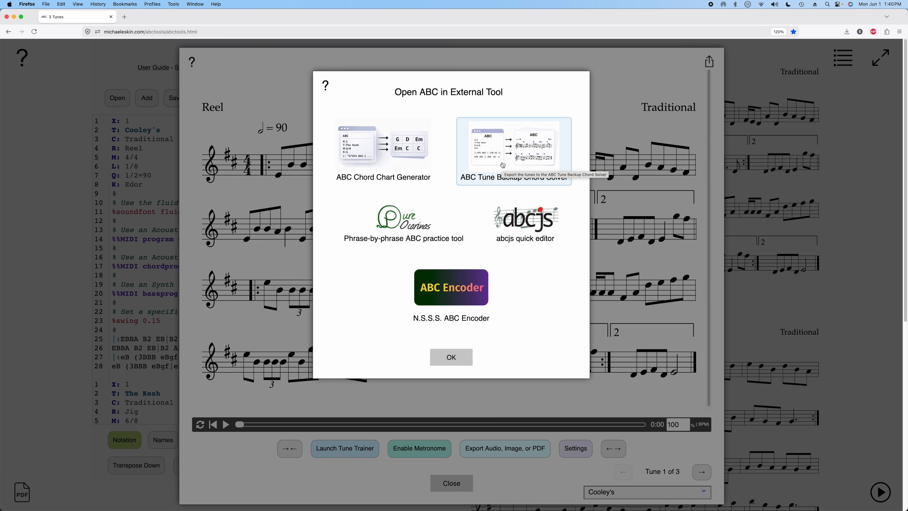
click(503, 167)
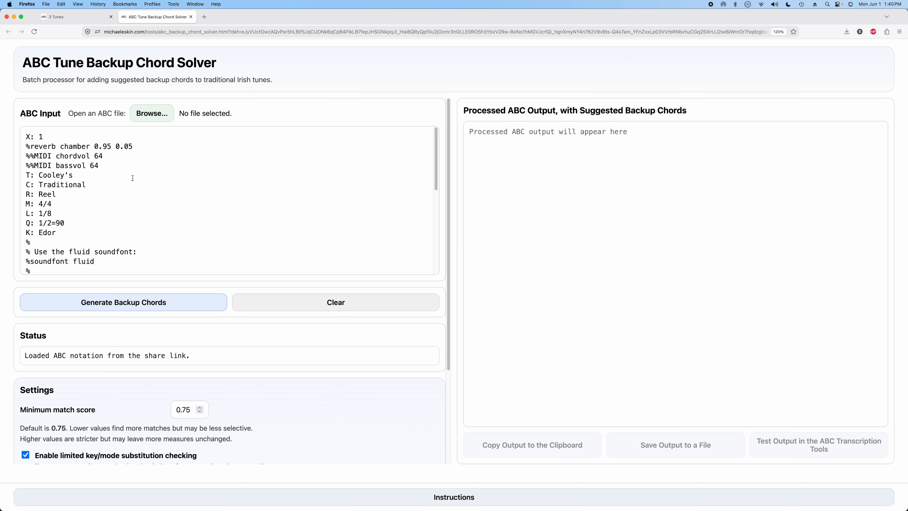
Step: Generate backup chords for Cooley's and open the result in the ABC Transcription Tools
click(136, 308)
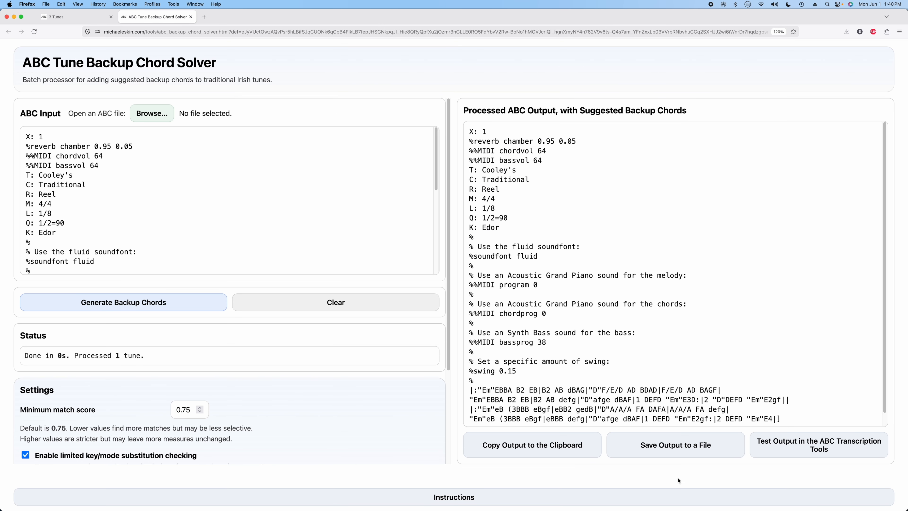
click(785, 444)
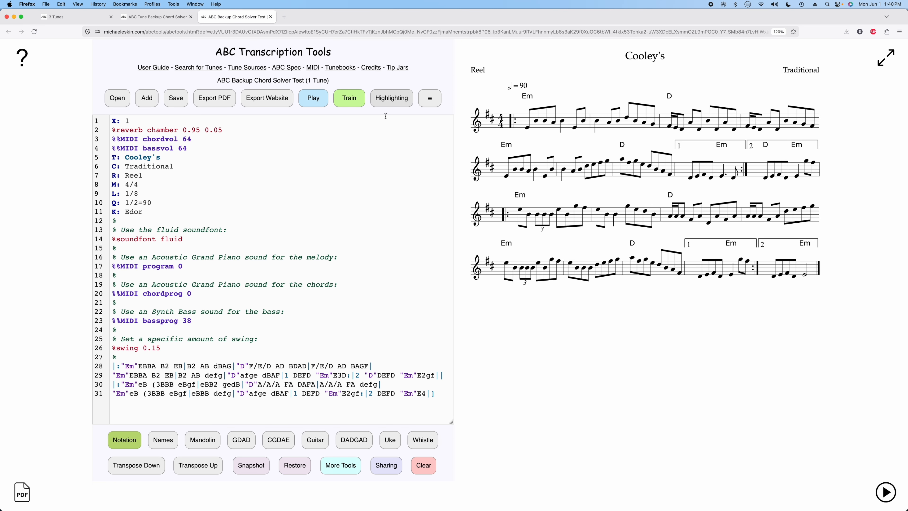
Step: Play the chorded Cooley's and close the player
click(313, 98)
click(228, 424)
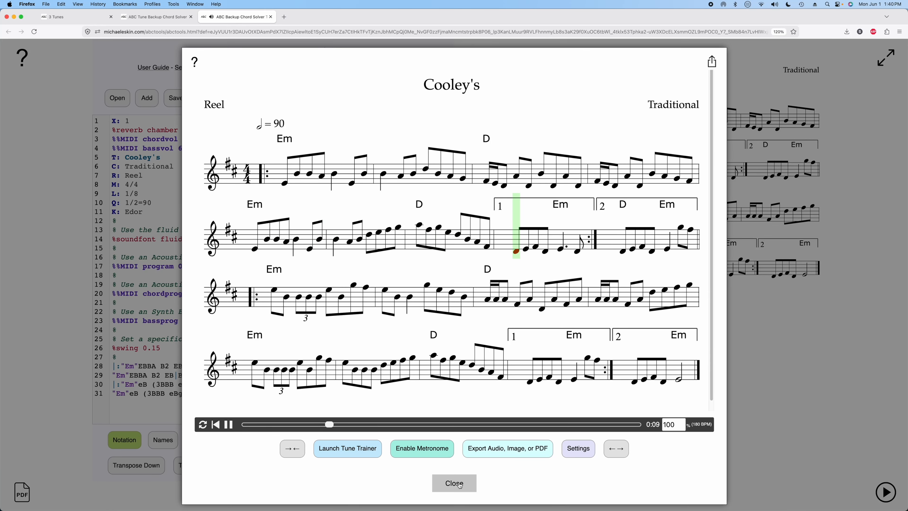
click(461, 475)
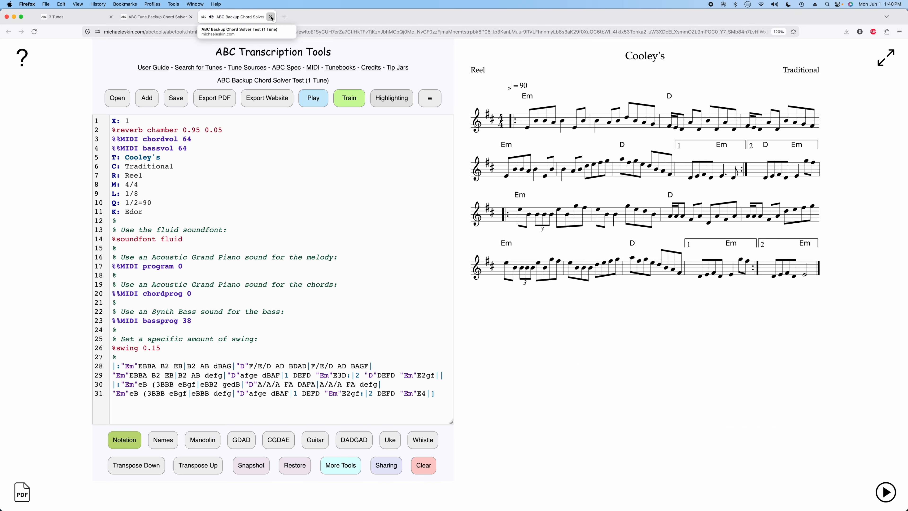
Step: Close the two extra tabs and dismiss the external tool dialog and player
click(271, 17)
click(191, 17)
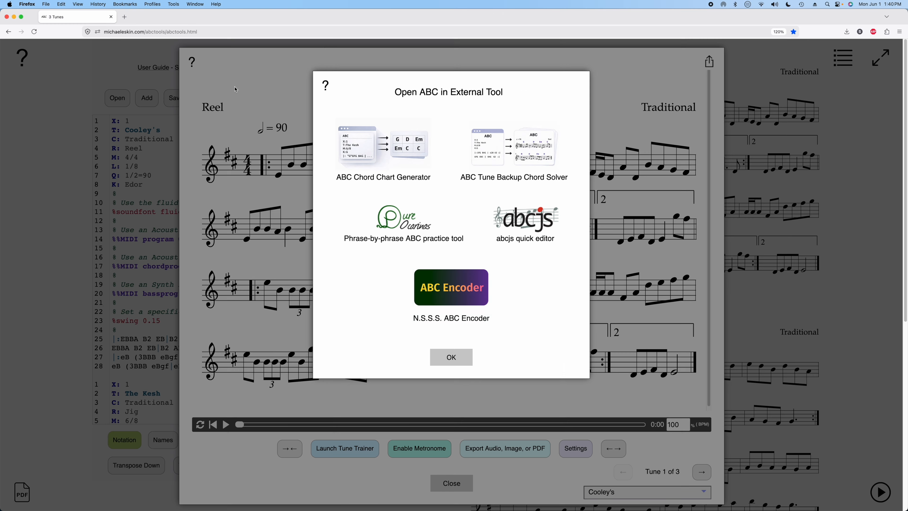
click(451, 356)
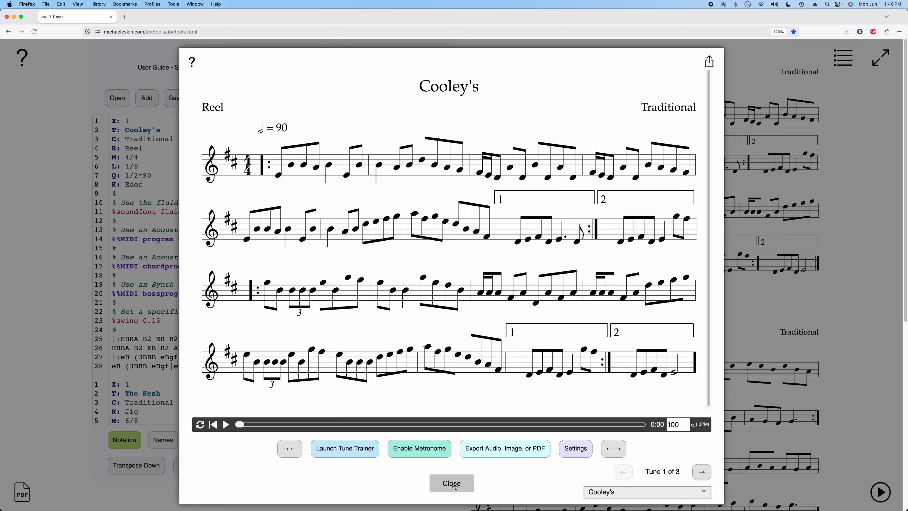
click(455, 482)
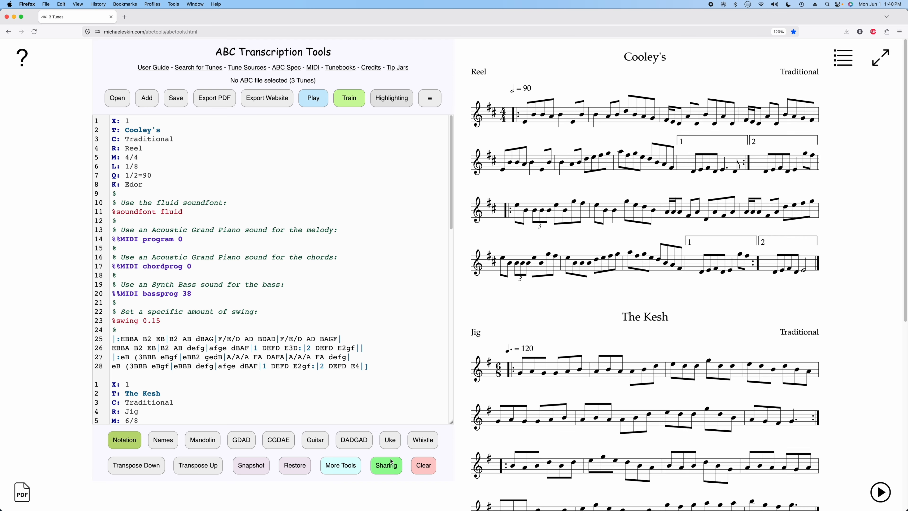
Step: Send all three tunes to the ABC Tune Backup Chord Solver from the sharing controls
click(389, 468)
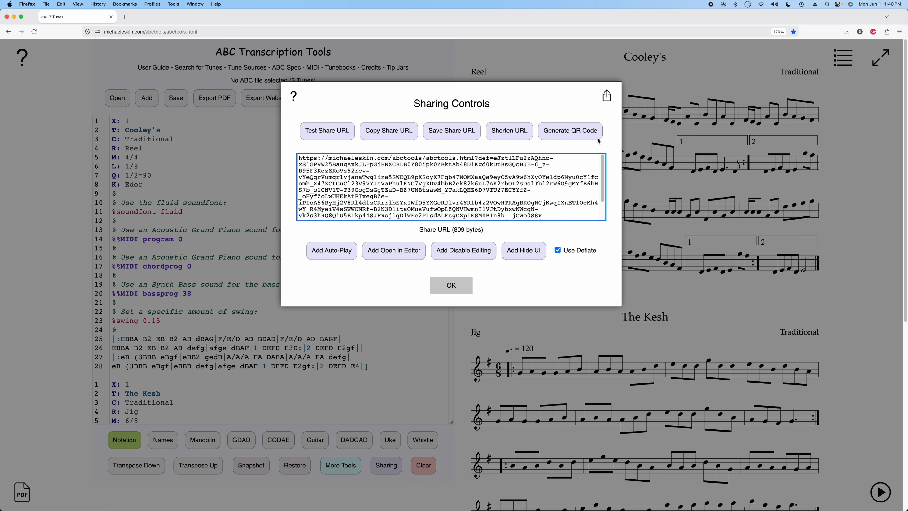
click(610, 101)
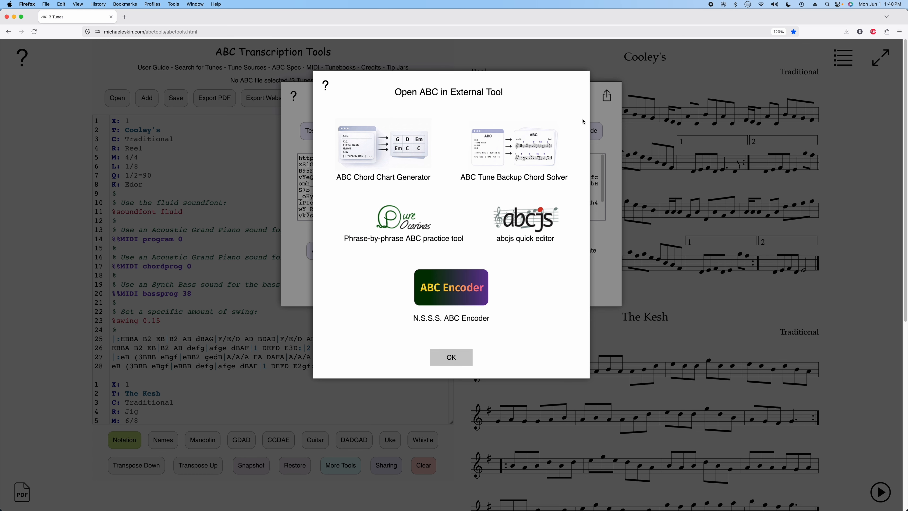
click(496, 145)
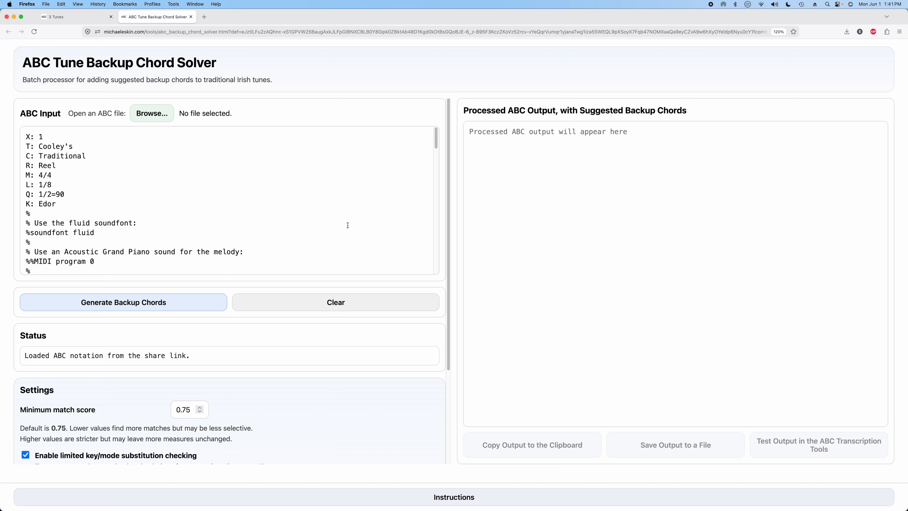
Step: Generate backup chords for all three tunes and scroll through the output
scroll(348, 225, down, 15)
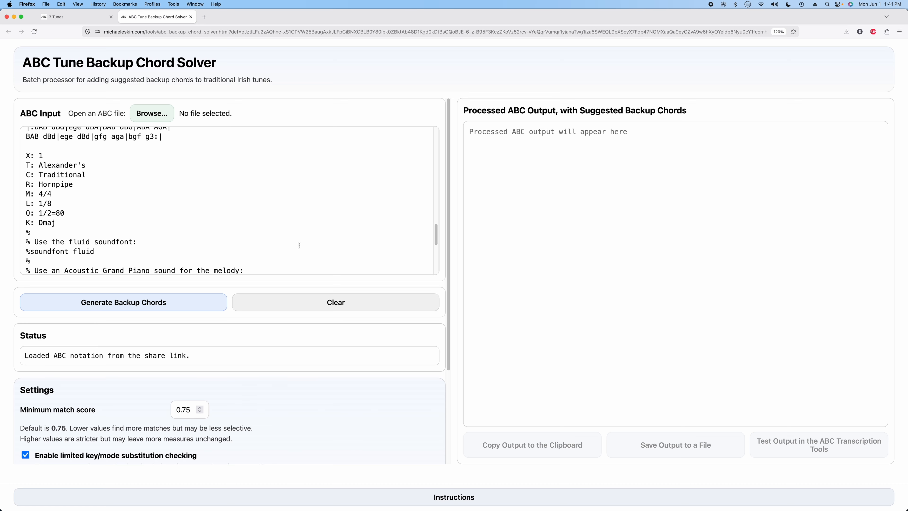
scroll(299, 246, down, 5)
click(112, 302)
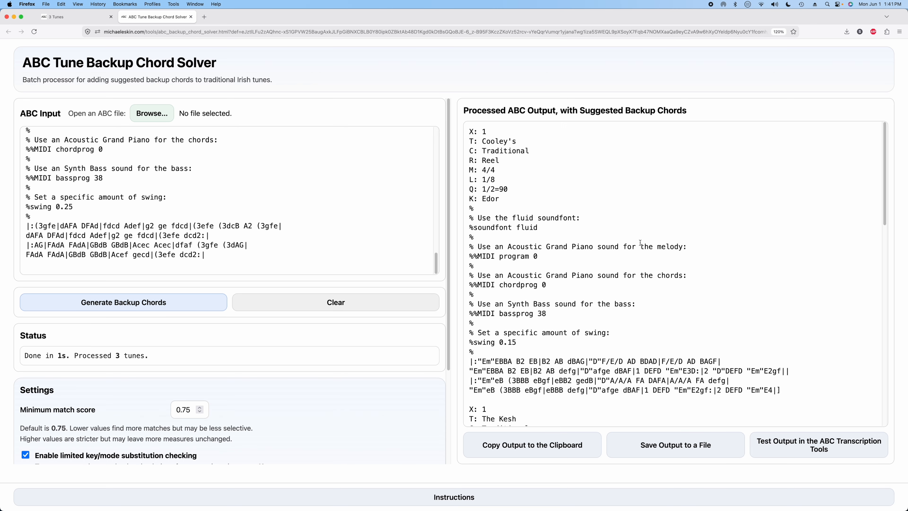
scroll(640, 242, down, 10)
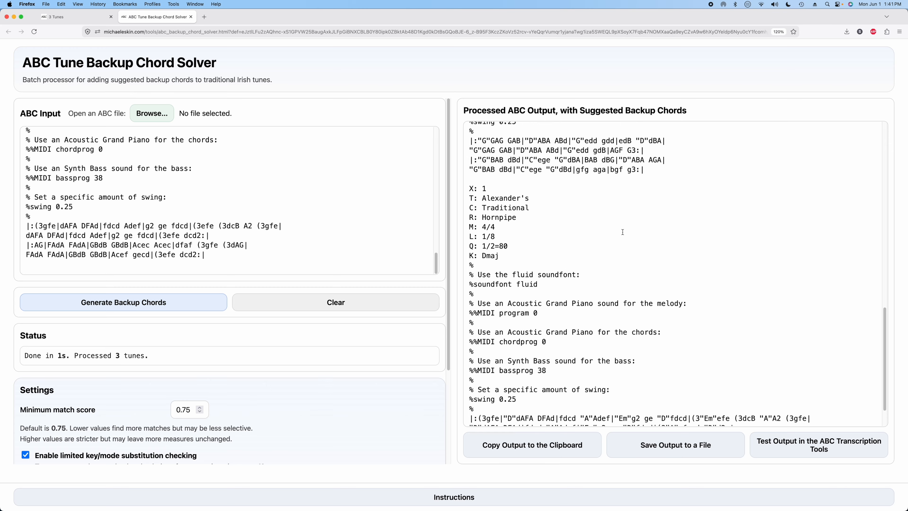
scroll(623, 233, up, 8)
scroll(622, 232, up, 4)
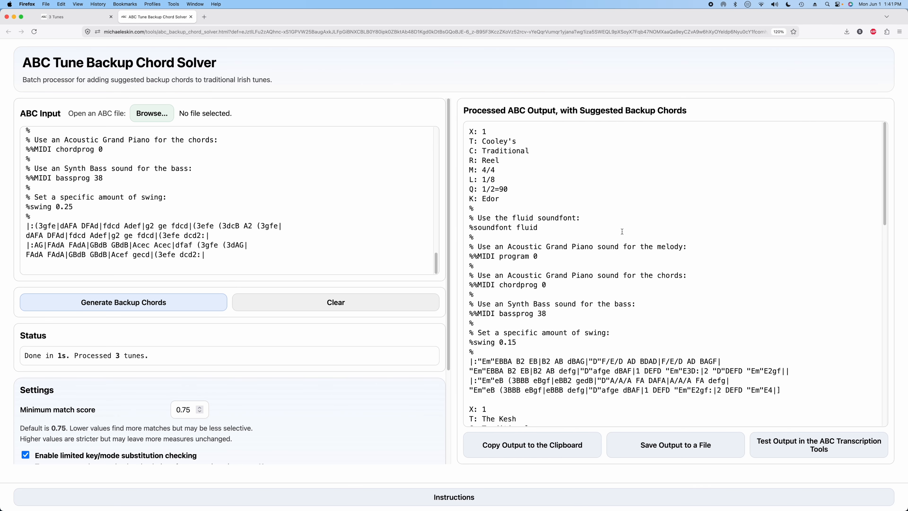
scroll(384, 387, down, 3)
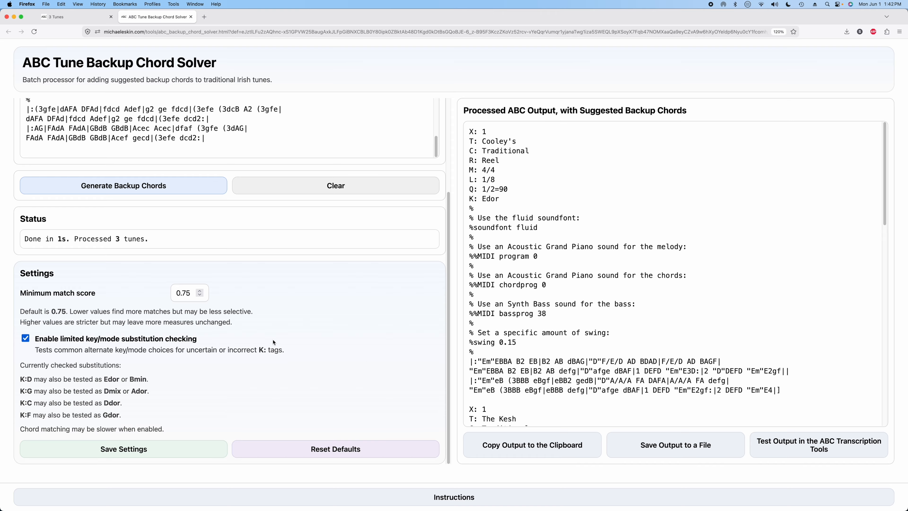
Step: Switch back to the ABC Transcription Tools tab and close the sharing controls
click(64, 17)
click(454, 357)
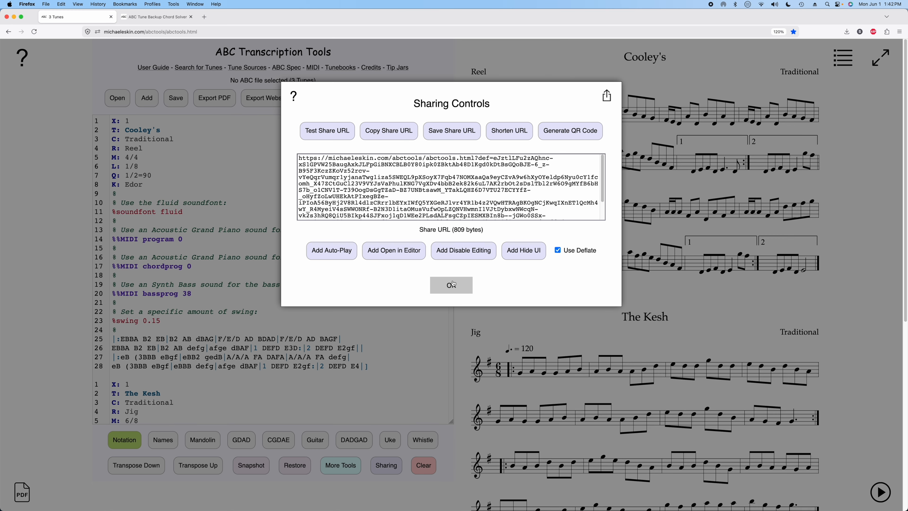
click(451, 284)
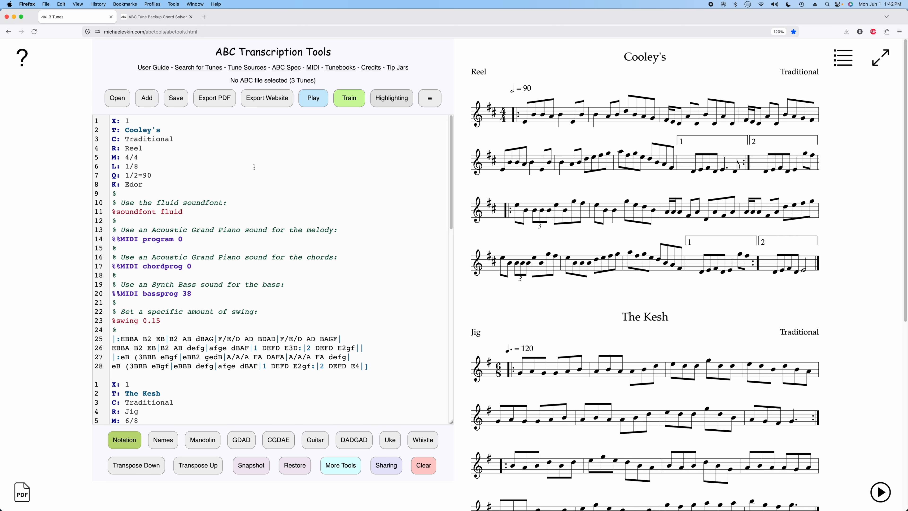